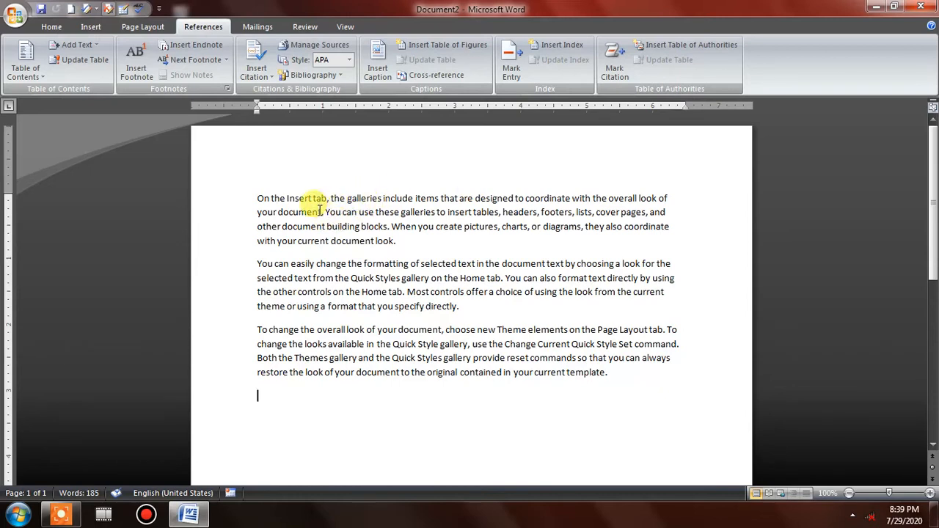
Step: Insert a footnote at the word "document" in the first paragraph with the text "KAAM K PAPER"
{"action": "left_click_drag", "start_coordinate": [322, 211], "coordinate": [279, 212]}
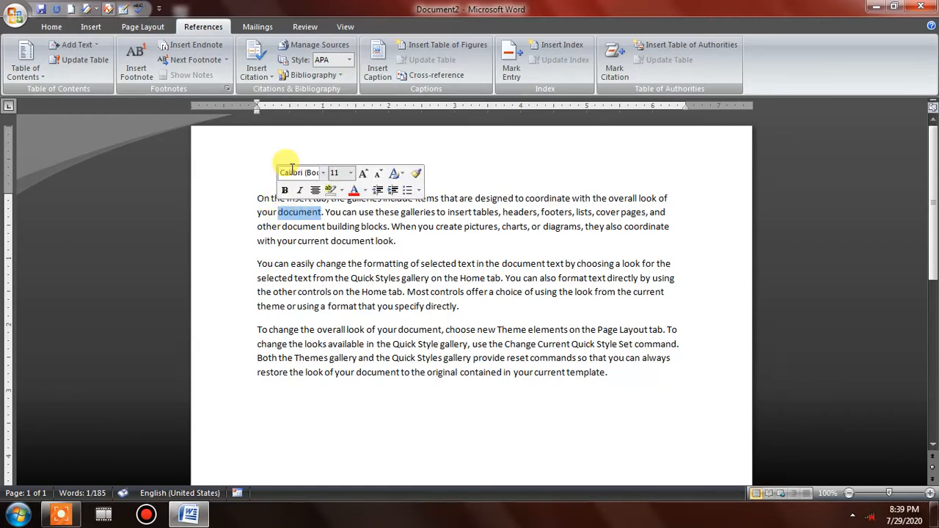
{"action": "left_click", "coordinate": [132, 72]}
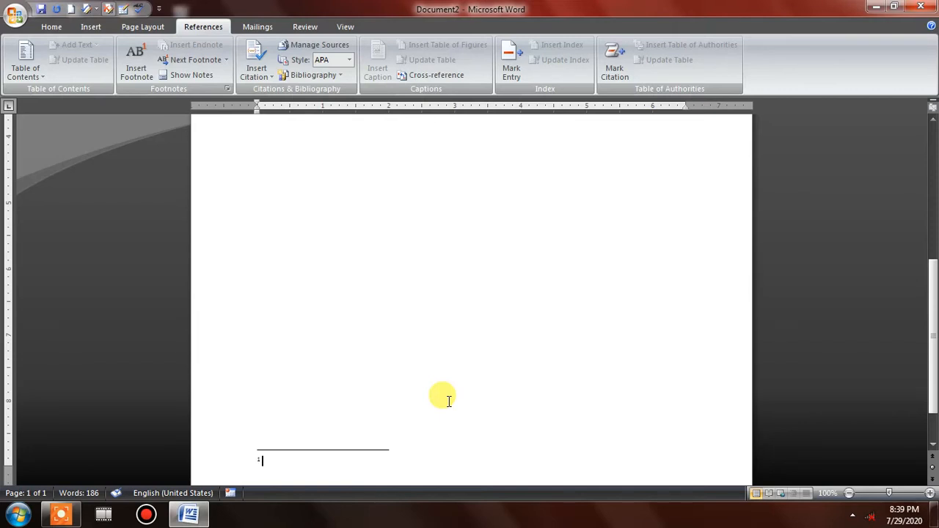
{"action": "type", "text": "KAAM"}
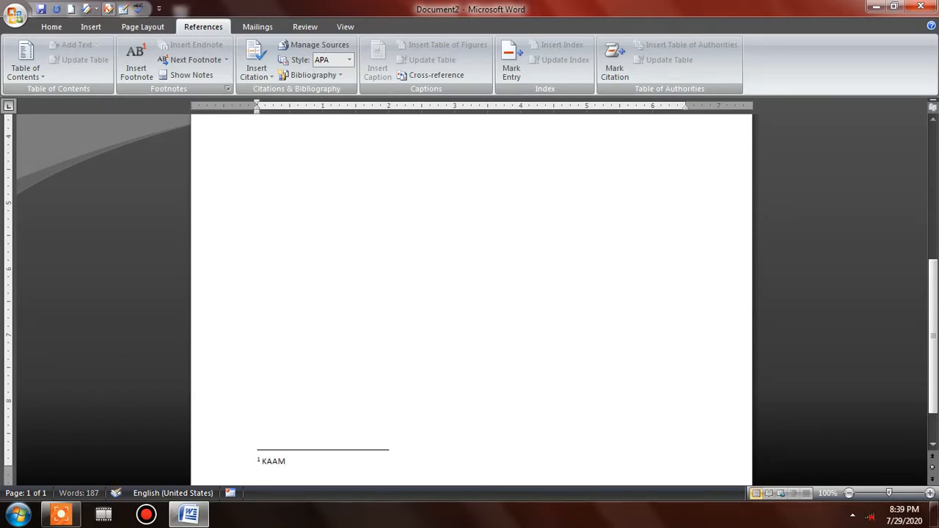
{"action": "type", "text": " K PEPE"}
{"action": "key", "text": "BackSpace"}
{"action": "key", "text": "BackSpace"}
{"action": "key", "text": "BackSpace"}
{"action": "type", "text": "APER"}
Step: Add a footnote at the word "template" ending the third paragraph, reading "BANI HUI DESIGN"
{"action": "scroll", "coordinate": [447, 294], "scroll_direction": "up", "scroll_amount": 5}
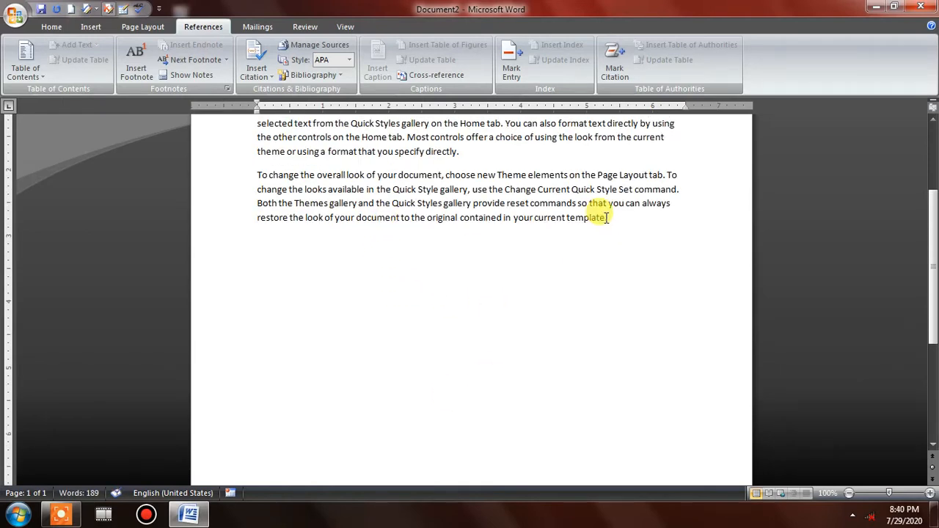
{"action": "left_click_drag", "start_coordinate": [606, 218], "coordinate": [566, 218]}
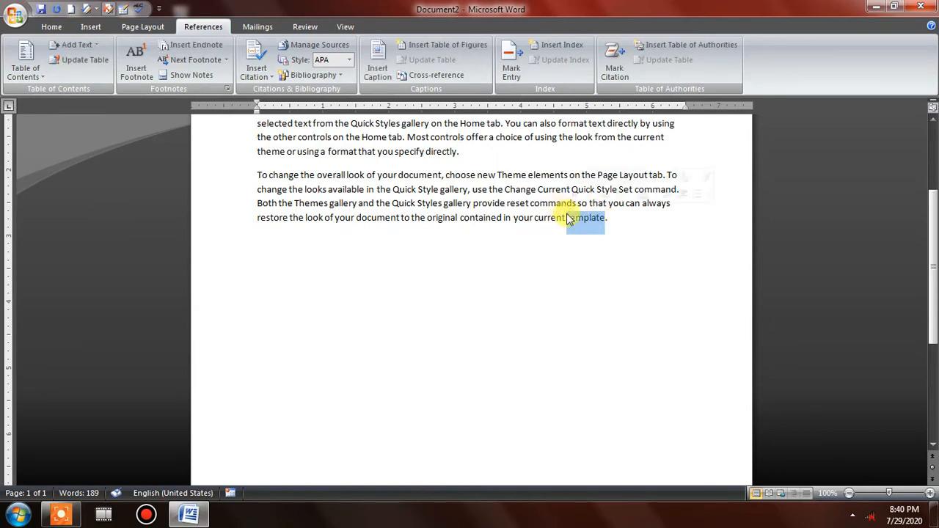
{"action": "left_click", "coordinate": [136, 61]}
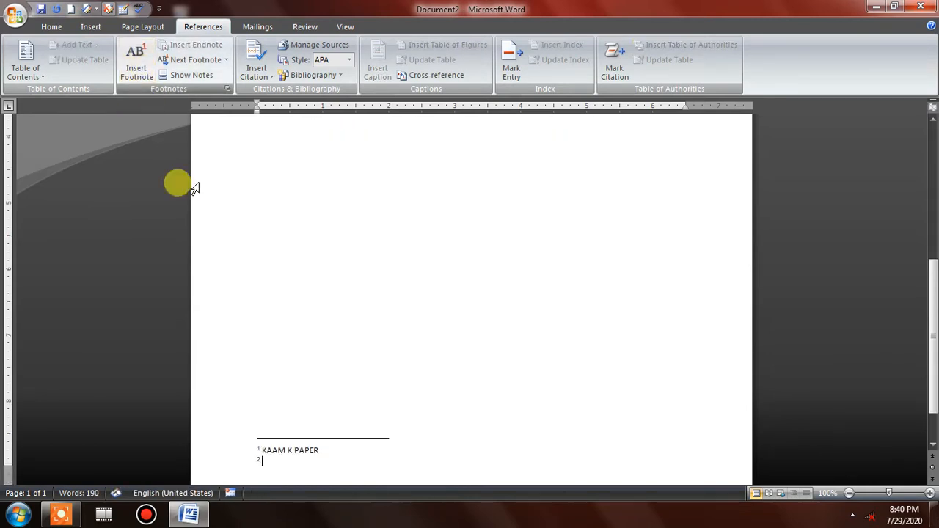
{"action": "type", "text": "BAN"}
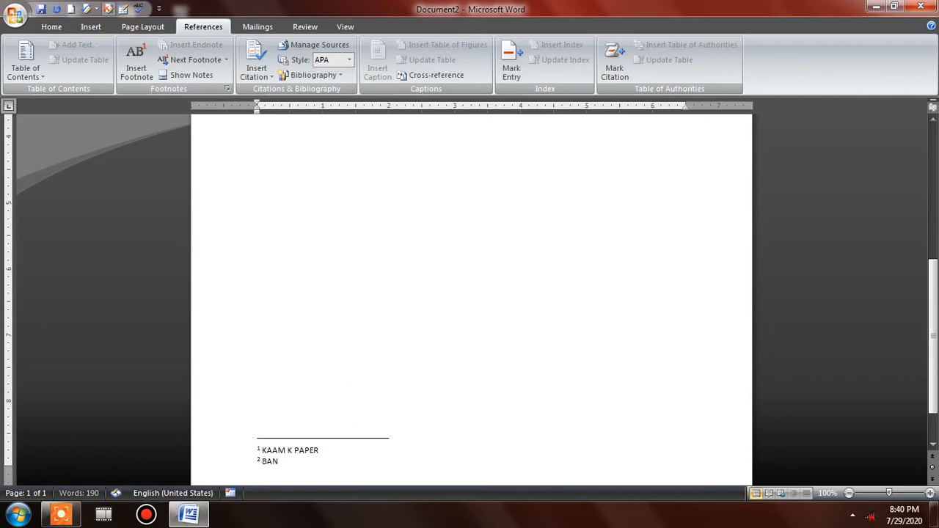
{"action": "type", "text": "I HUI DESIGN"}
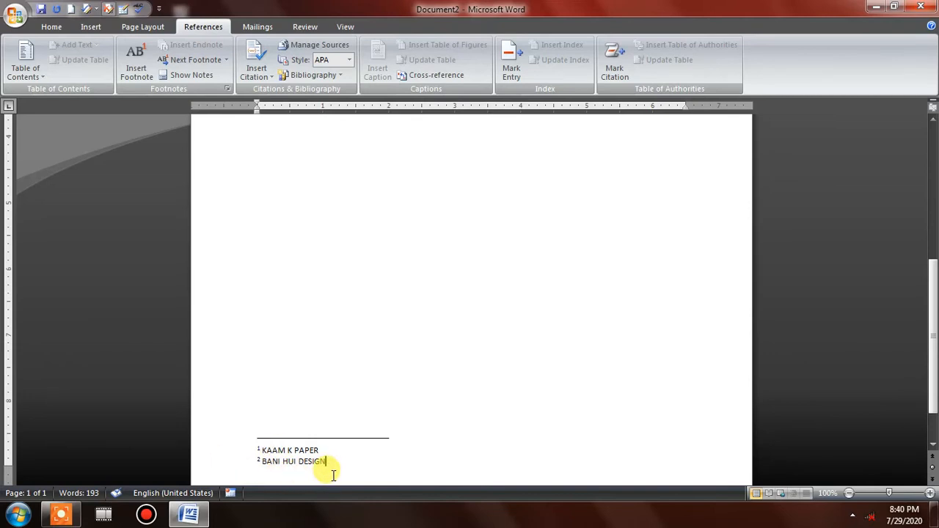
Step: Insert an endnote at "building blocks" in the first paragraph with the text "WE USE THIS OPTION TO RECALL OUR DATA"
{"action": "scroll", "coordinate": [342, 457], "scroll_direction": "up", "scroll_amount": 10}
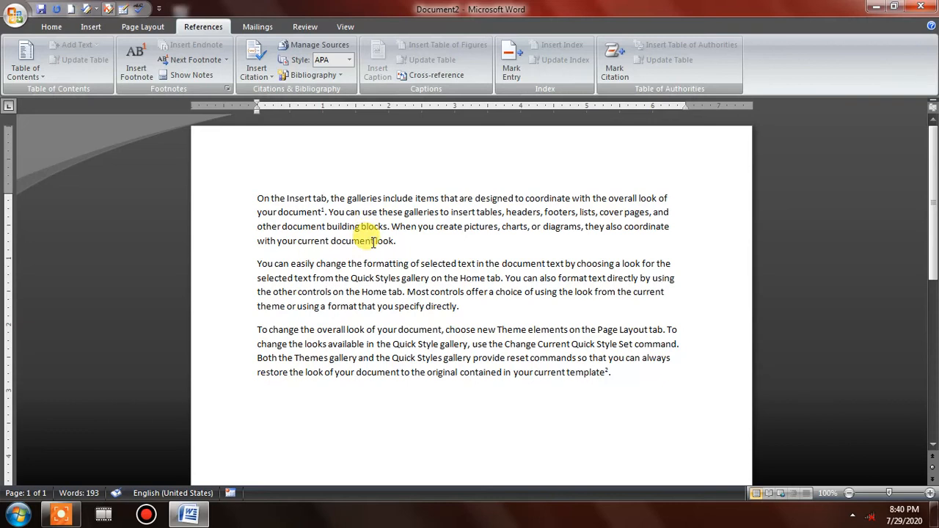
{"action": "left_click_drag", "start_coordinate": [331, 242], "coordinate": [389, 227]}
{"action": "left_click", "coordinate": [328, 226]}
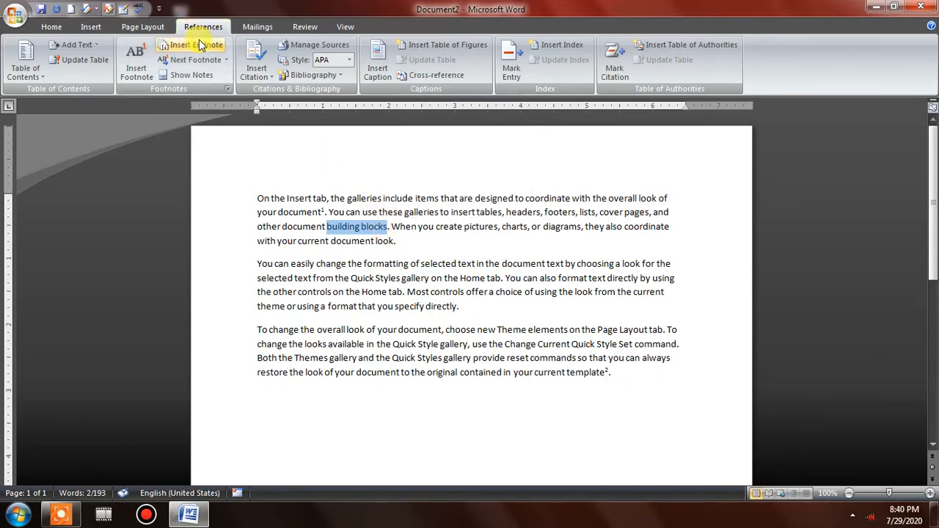
{"action": "left_click", "coordinate": [196, 45]}
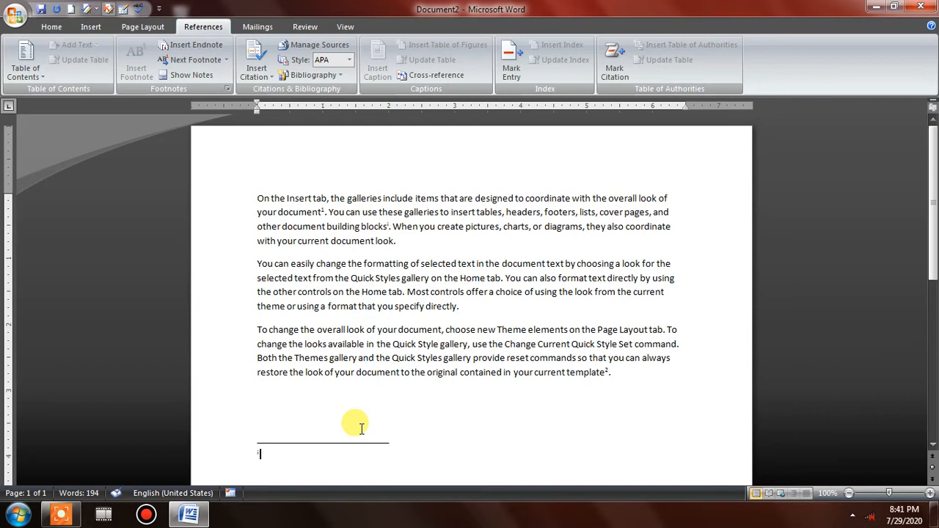
{"action": "type", "text": "WE USE "}
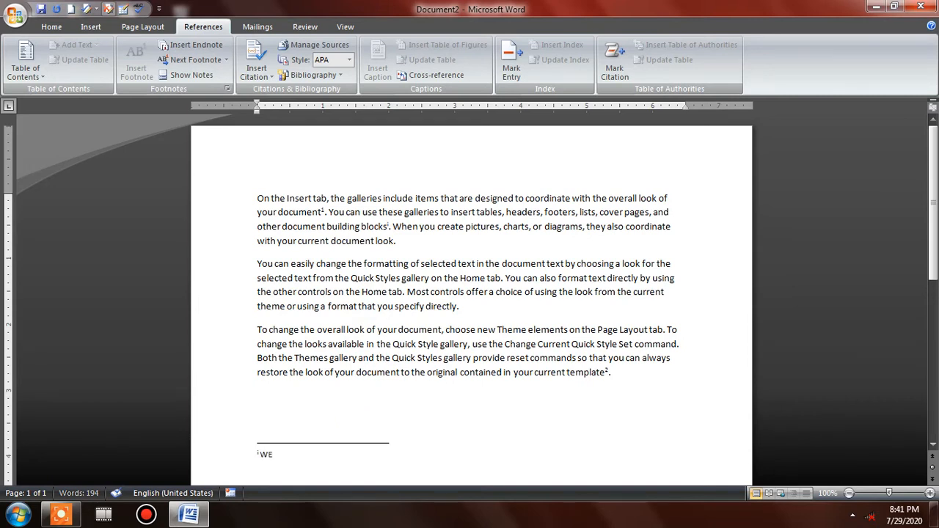
{"action": "type", "text": "THIS OPTION TO RECALL OUR DATA"}
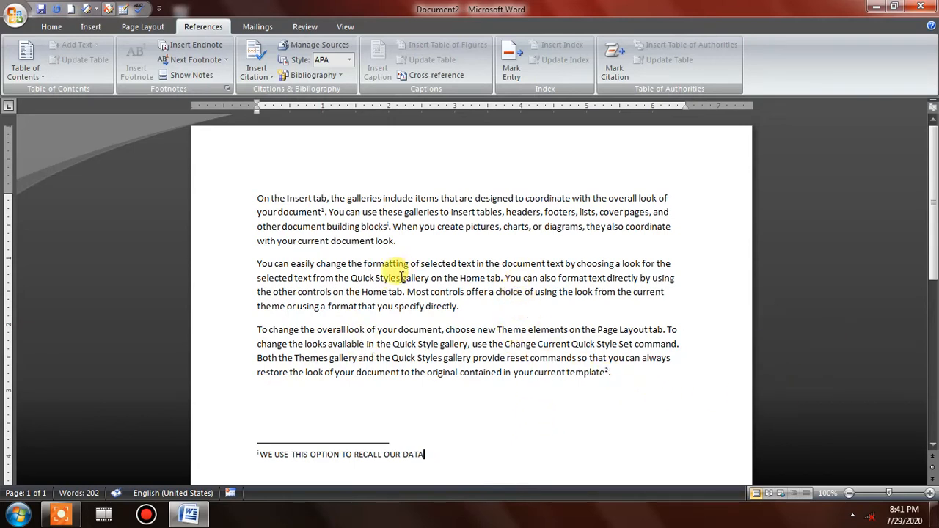
Step: Add an endnote at "Quick Styles" in the second paragraph, reading "THIS STYLE IS TOO LOVELY"
{"action": "left_click_drag", "start_coordinate": [401, 279], "coordinate": [353, 278]}
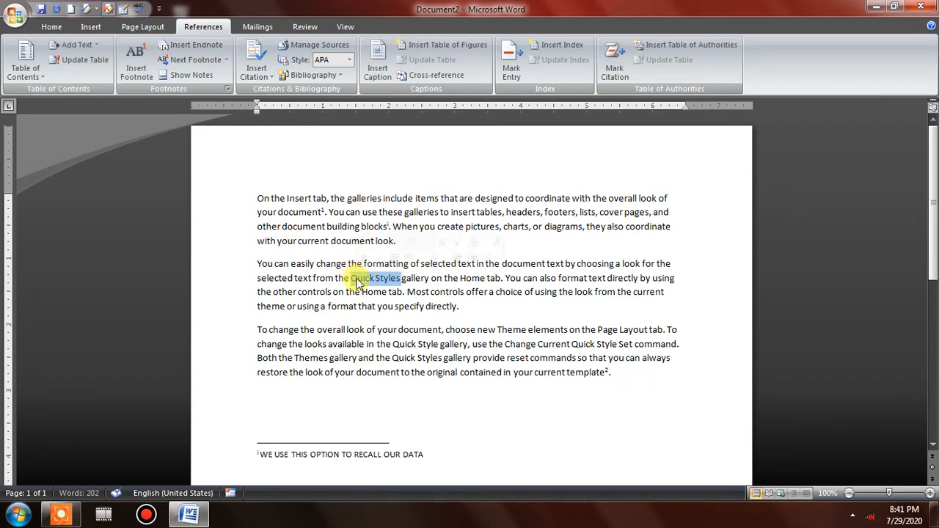
{"action": "left_click", "coordinate": [198, 43]}
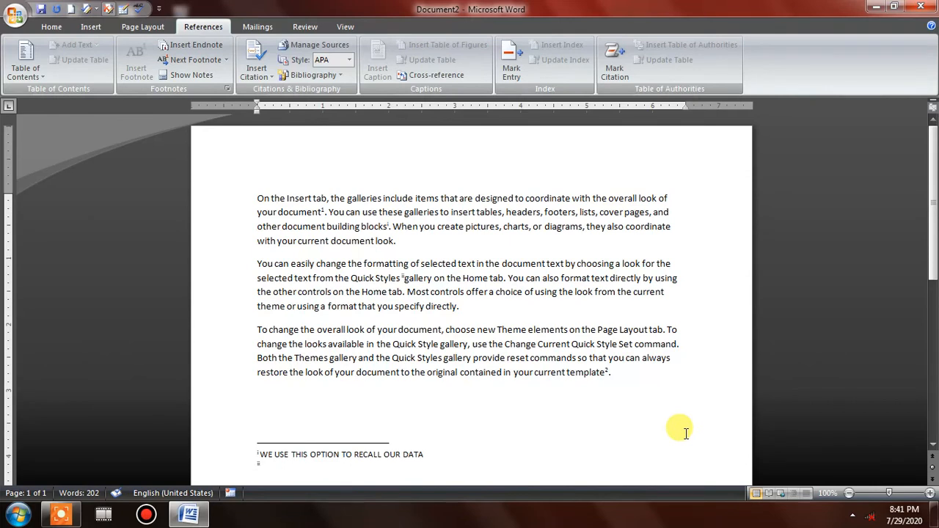
{"action": "type", "text": "THIS STYLE IS TOO LOVELY"}
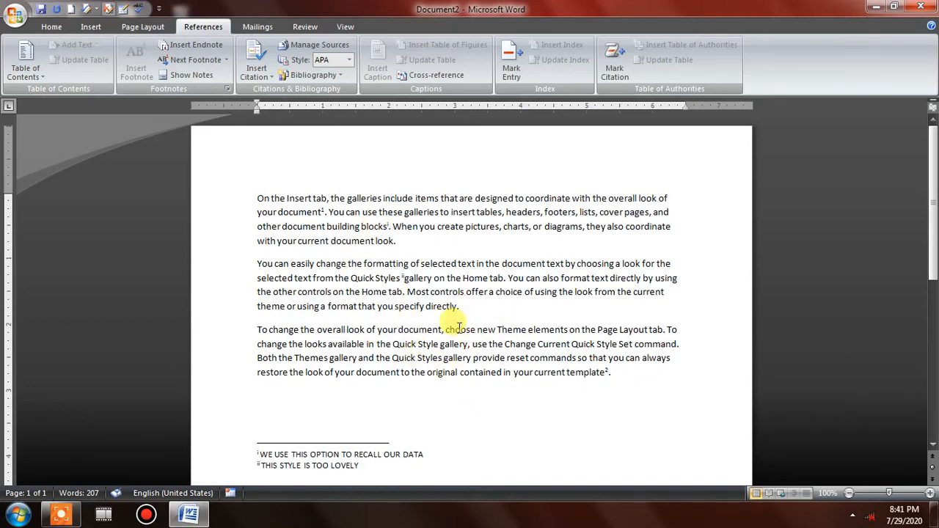
Step: Show the document's notes by viewing the footnote area, and compare them with the reference marks in the text
{"action": "scroll", "coordinate": [442, 420], "scroll_direction": "down", "scroll_amount": 1}
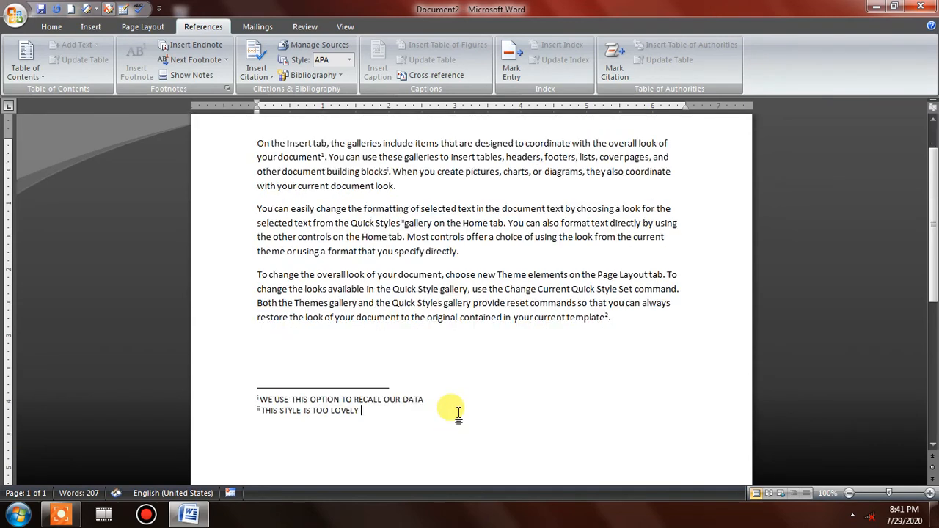
{"action": "left_click", "coordinate": [405, 224]}
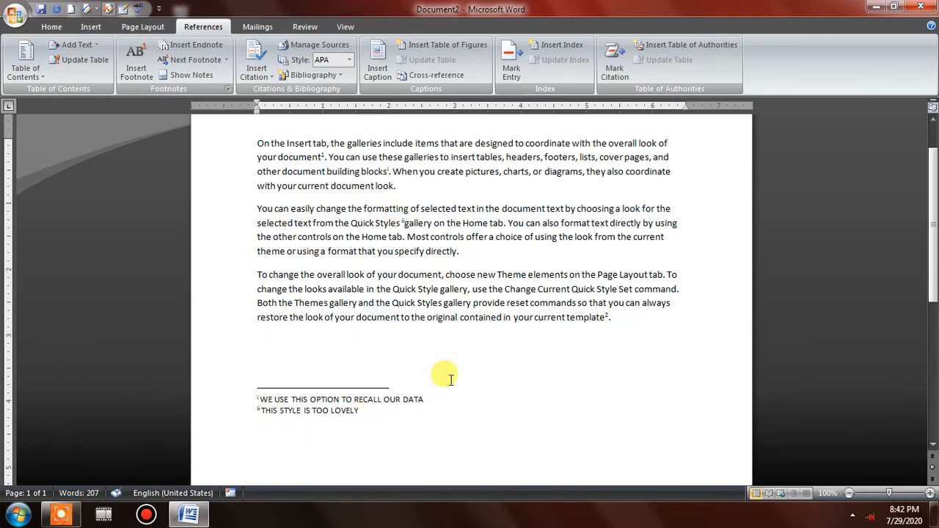
{"action": "left_click", "coordinate": [199, 76]}
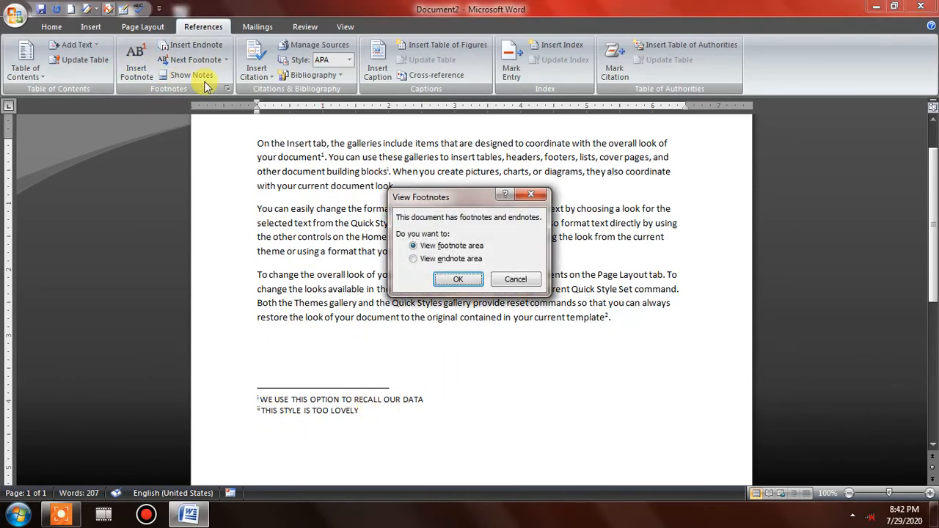
{"action": "left_click", "coordinate": [458, 279]}
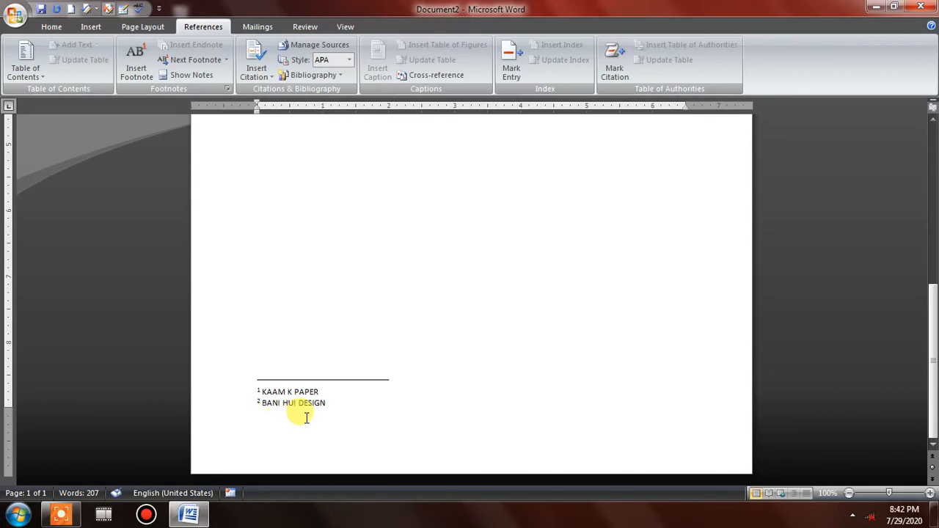
{"action": "scroll", "coordinate": [298, 419], "scroll_direction": "up", "scroll_amount": 5}
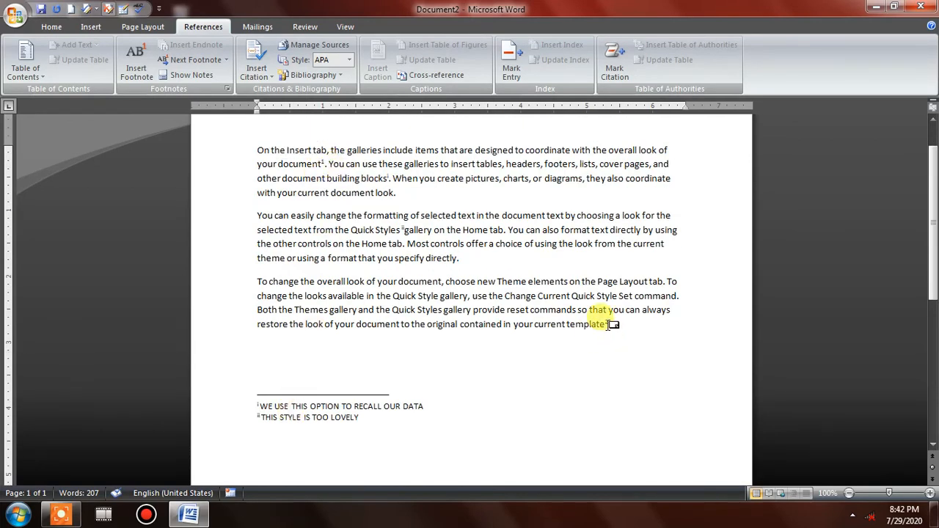
{"action": "scroll", "coordinate": [589, 358], "scroll_direction": "down", "scroll_amount": 3}
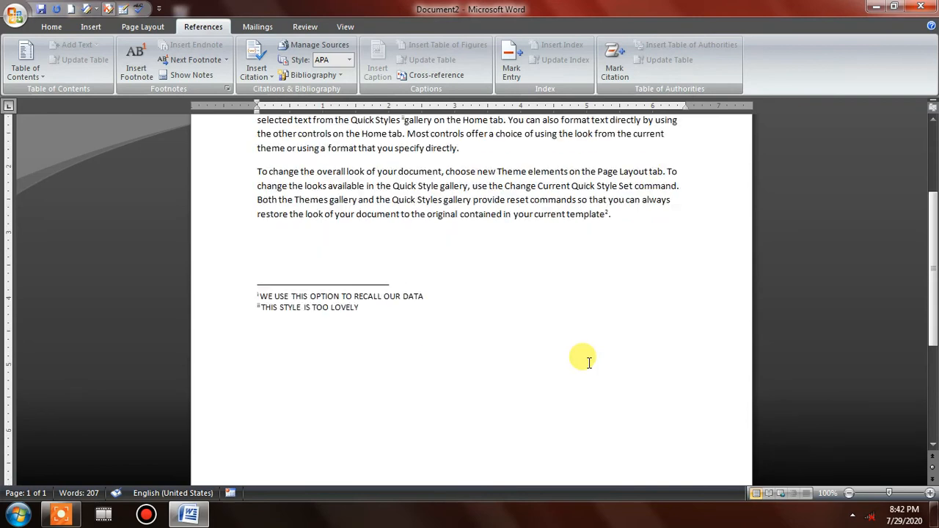
Step: Navigate through the footnotes by going to the next footnote, back to the previous one, and to the next again
{"action": "left_click", "coordinate": [225, 62]}
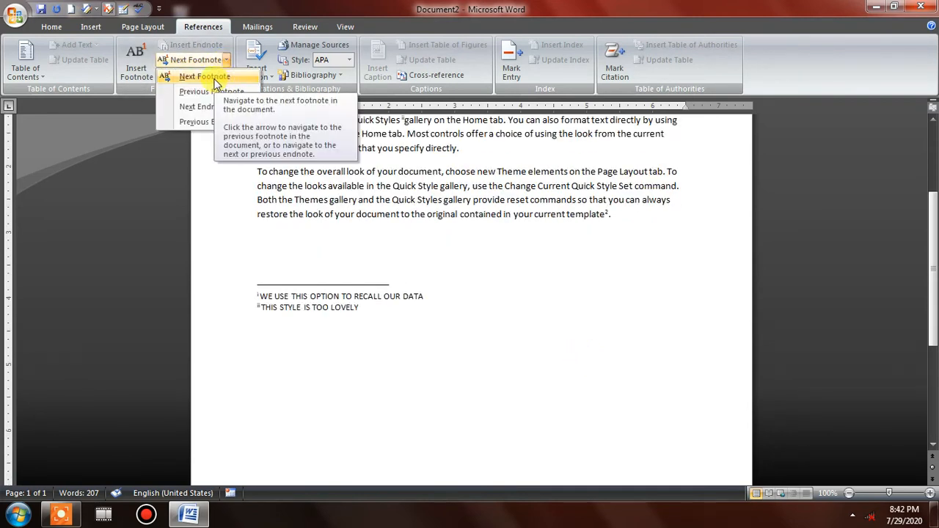
{"action": "left_click", "coordinate": [213, 77]}
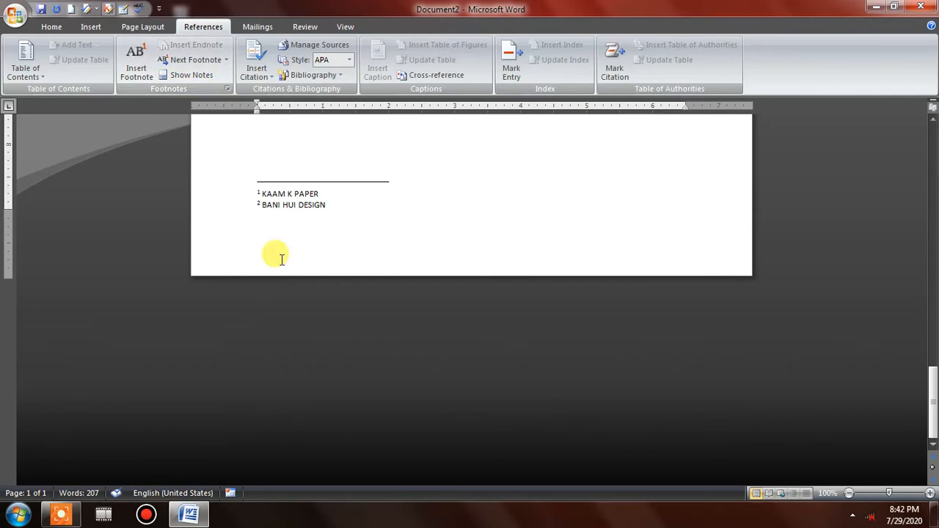
{"action": "left_click", "coordinate": [225, 60]}
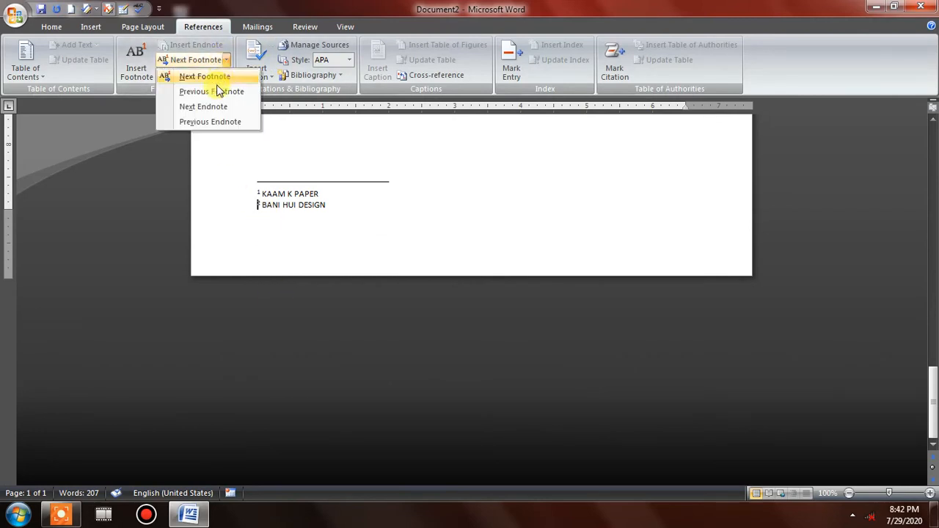
{"action": "left_click", "coordinate": [214, 91]}
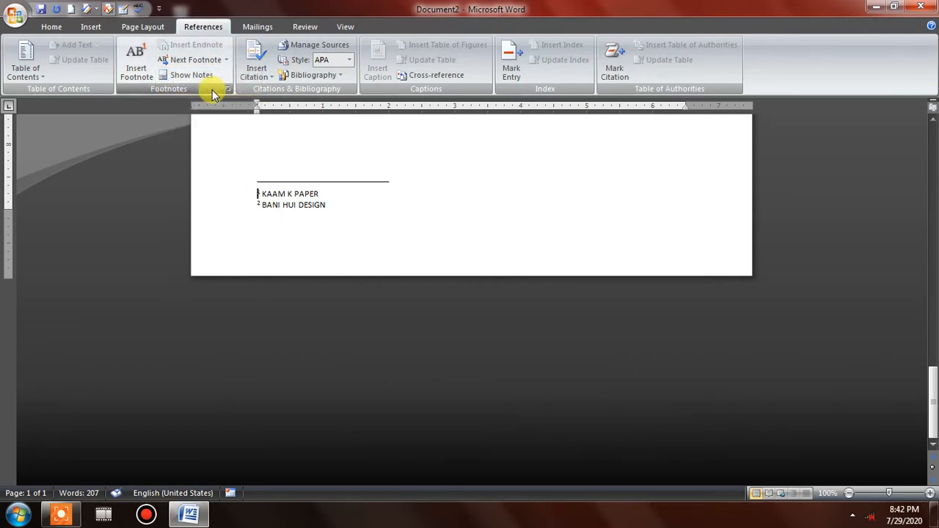
{"action": "left_click", "coordinate": [226, 60]}
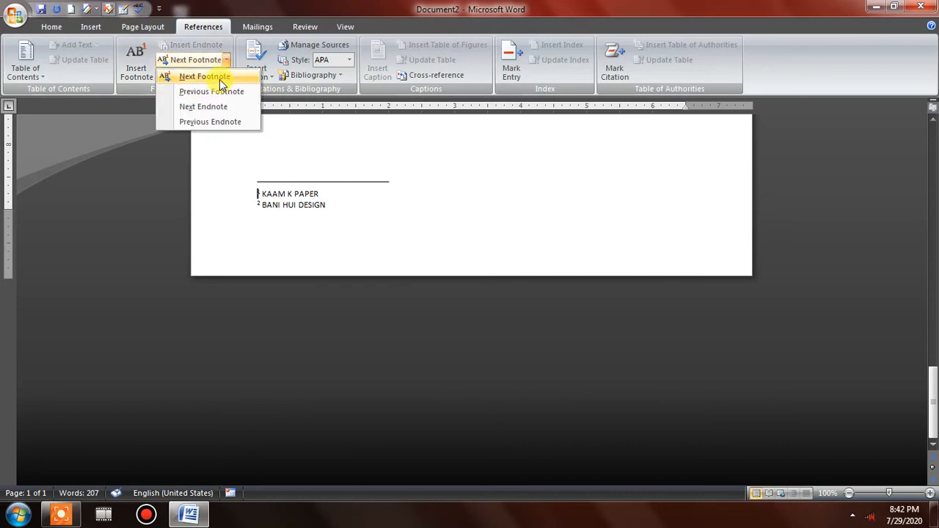
{"action": "left_click", "coordinate": [217, 77]}
Step: From the second endnote's text, go to the previous endnote, the next endnote, and back to the previous one
{"action": "scroll", "coordinate": [449, 198], "scroll_direction": "up", "scroll_amount": 10}
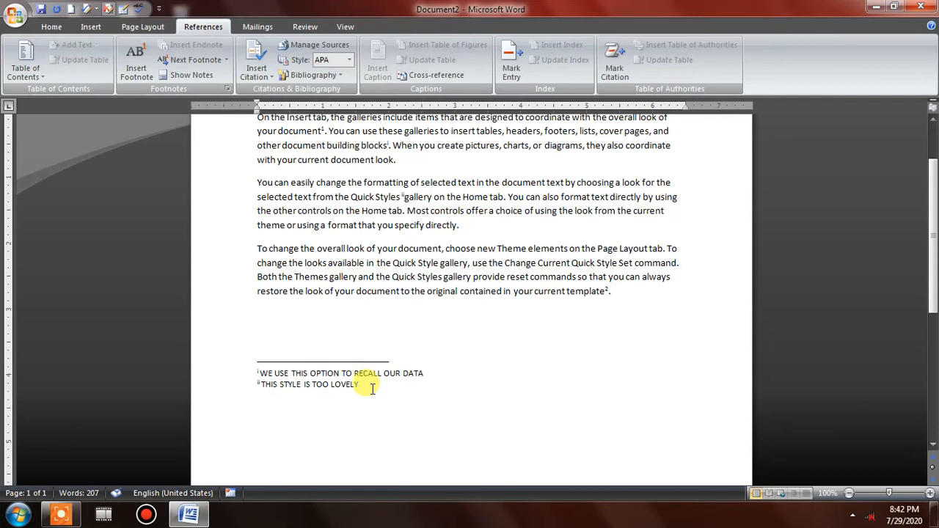
{"action": "left_click_drag", "start_coordinate": [262, 385], "coordinate": [266, 385]}
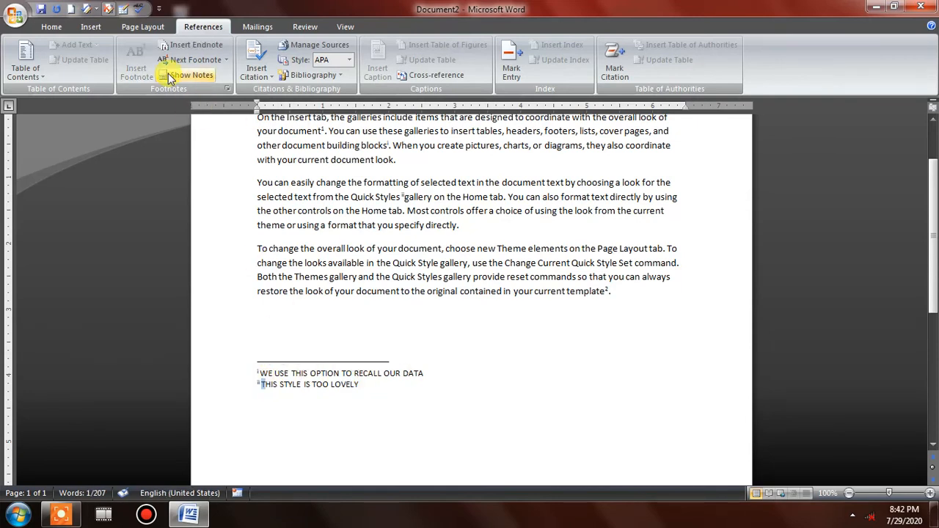
{"action": "left_click", "coordinate": [227, 59]}
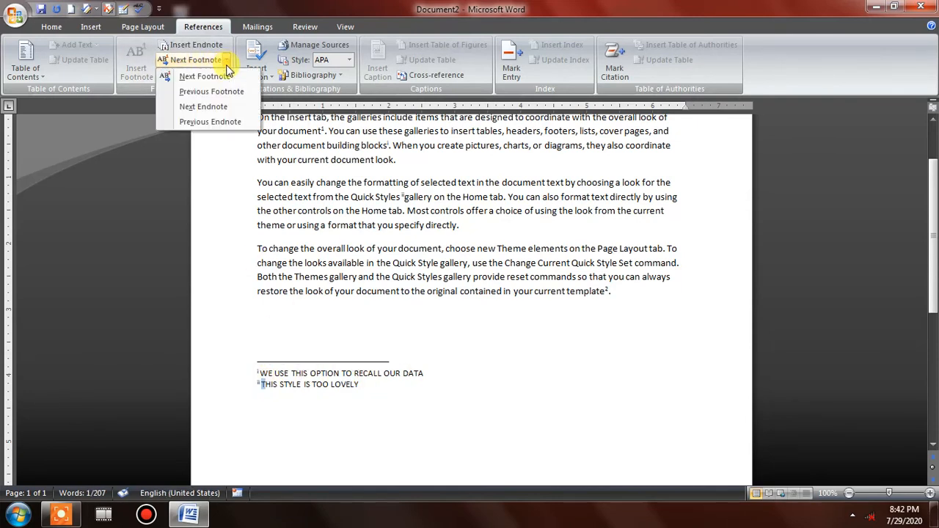
{"action": "left_click", "coordinate": [209, 122]}
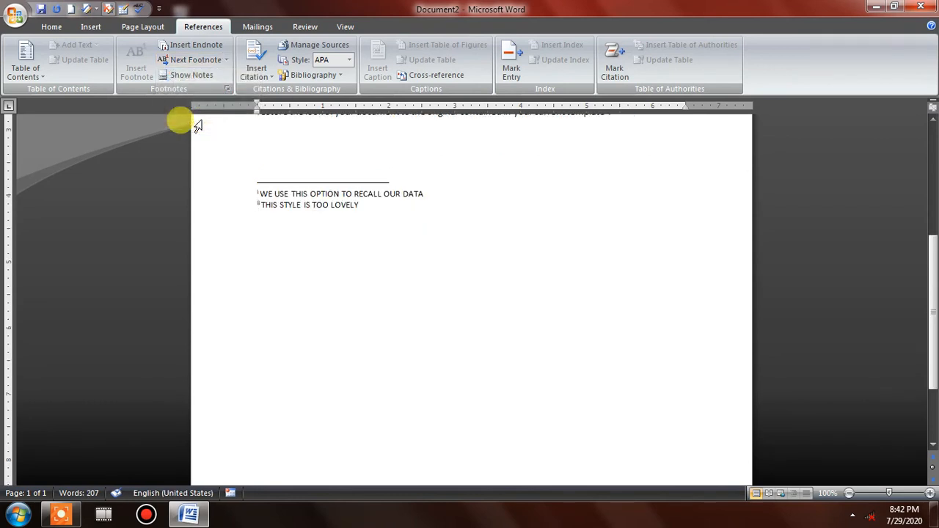
{"action": "left_click", "coordinate": [226, 60]}
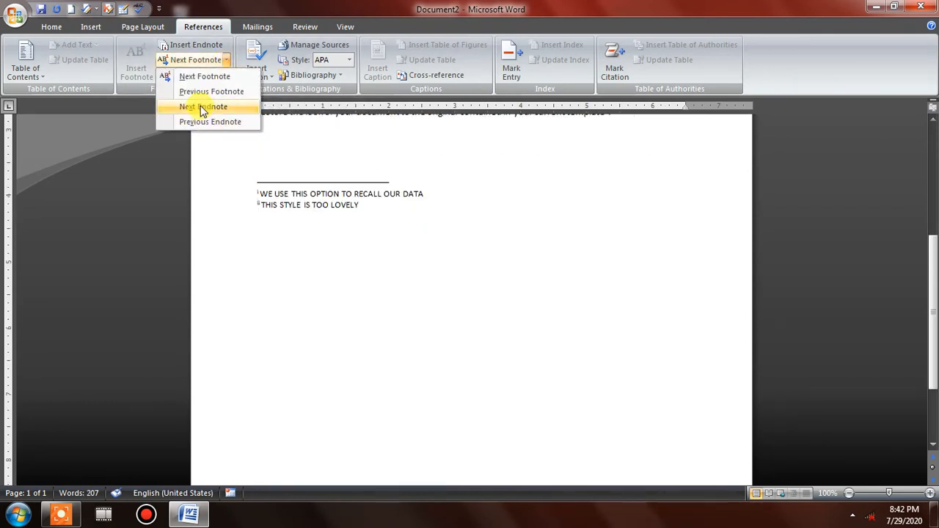
{"action": "left_click", "coordinate": [203, 107]}
{"action": "left_click", "coordinate": [226, 59]}
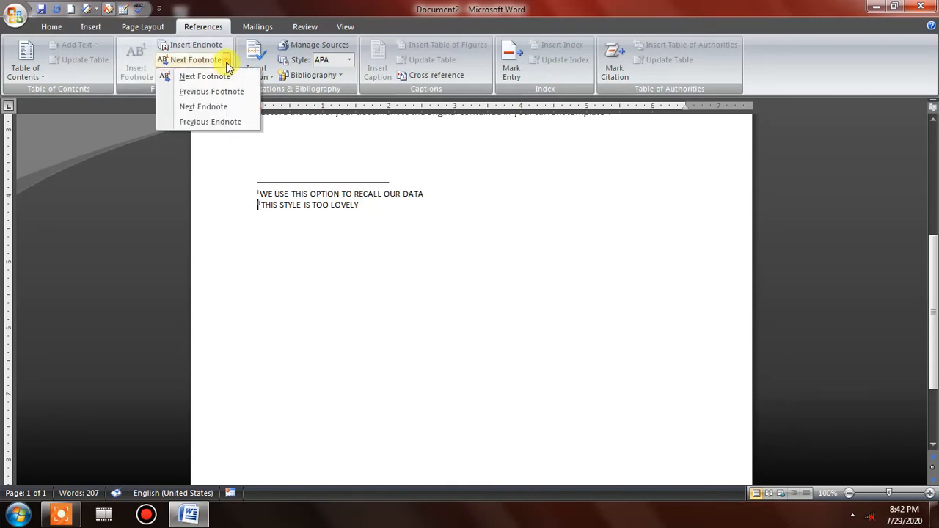
{"action": "left_click", "coordinate": [206, 121]}
{"action": "scroll", "coordinate": [446, 214], "scroll_direction": "up", "scroll_amount": 3}
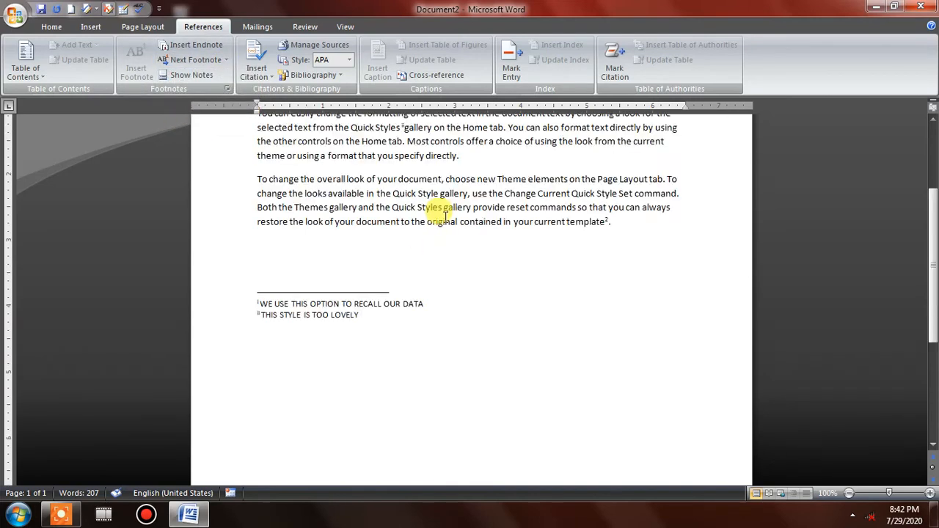
{"action": "scroll", "coordinate": [446, 214], "scroll_direction": "up", "scroll_amount": 3}
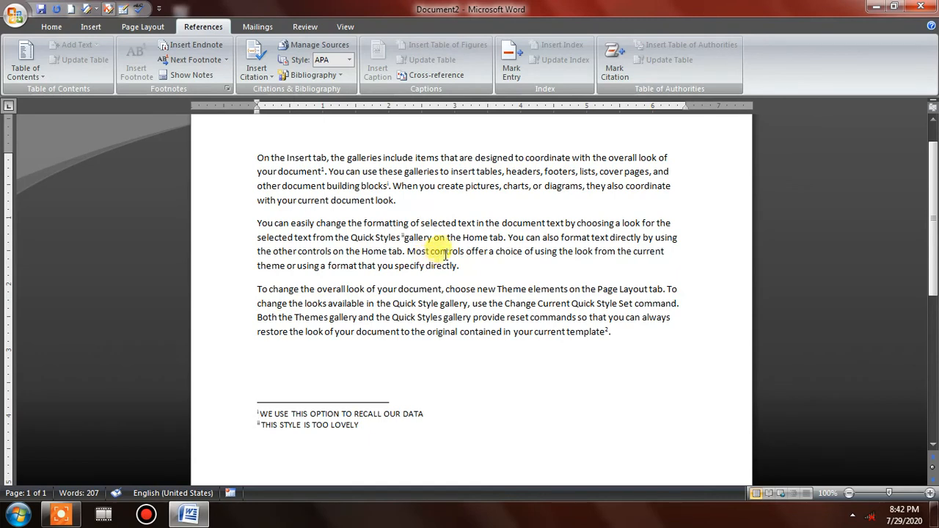
Step: Review the endnotes below the document text and the footnotes at the foot of the page
{"action": "scroll", "coordinate": [494, 272], "scroll_direction": "down", "scroll_amount": 4}
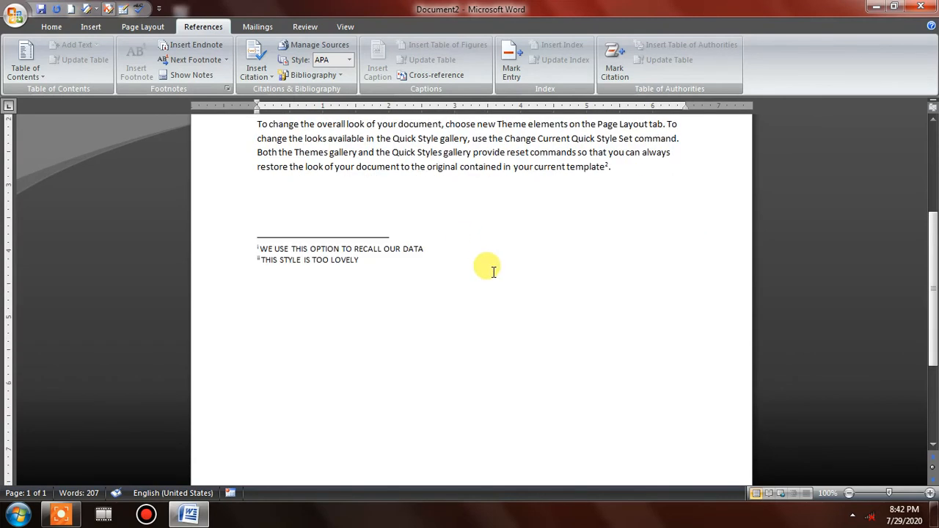
{"action": "scroll", "coordinate": [477, 309], "scroll_direction": "down", "scroll_amount": 5}
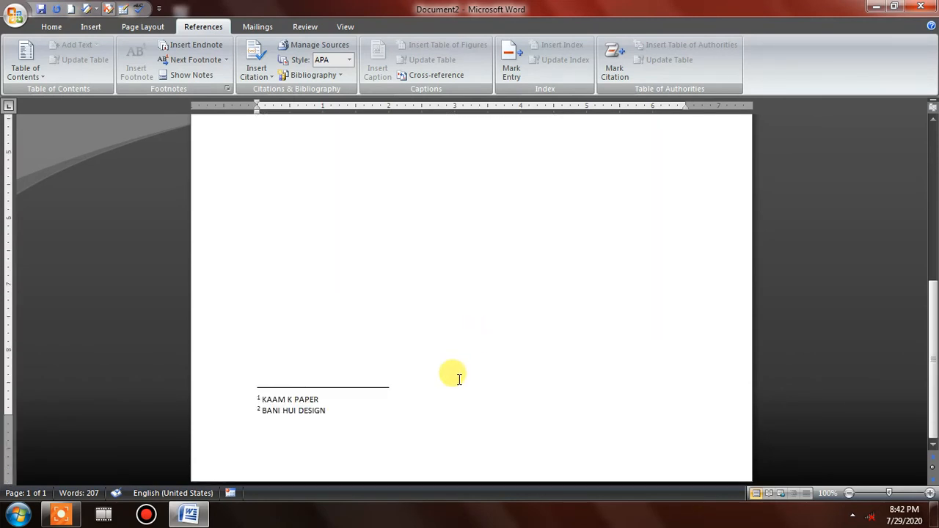
{"action": "scroll", "coordinate": [459, 381], "scroll_direction": "down", "scroll_amount": 1}
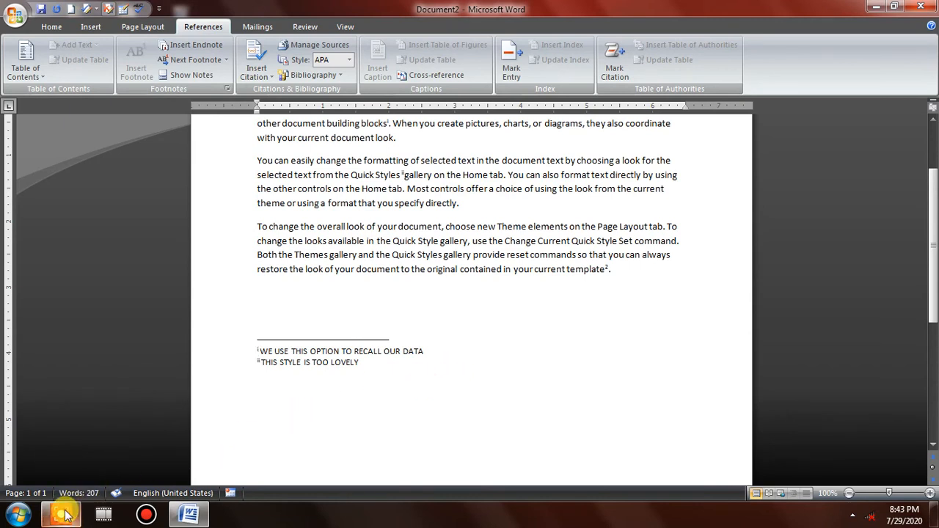
{"action": "left_click", "coordinate": [62, 514]}
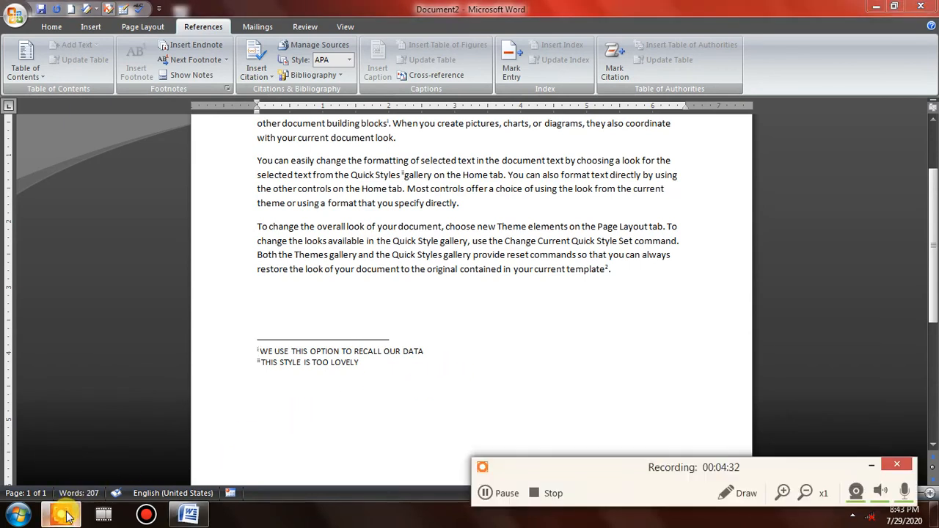
{"action": "left_click", "coordinate": [870, 470]}
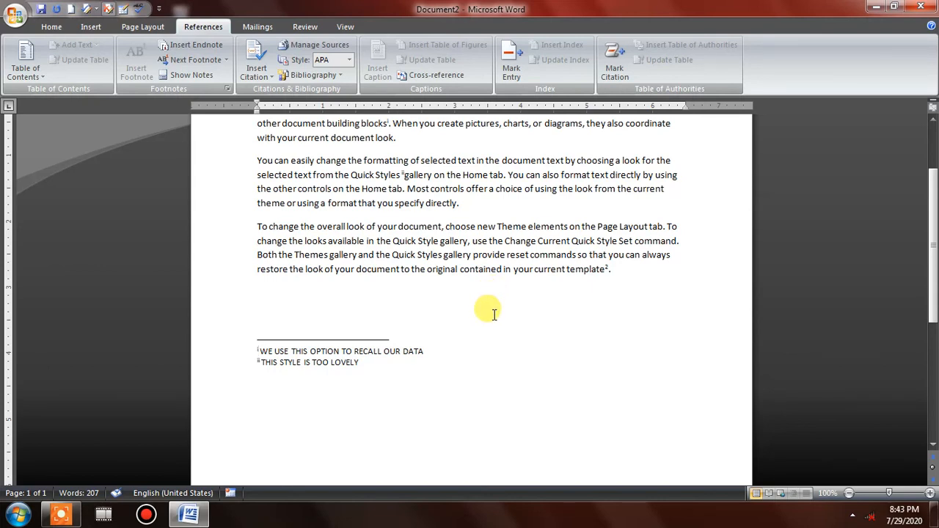
{"action": "left_click", "coordinate": [105, 516]}
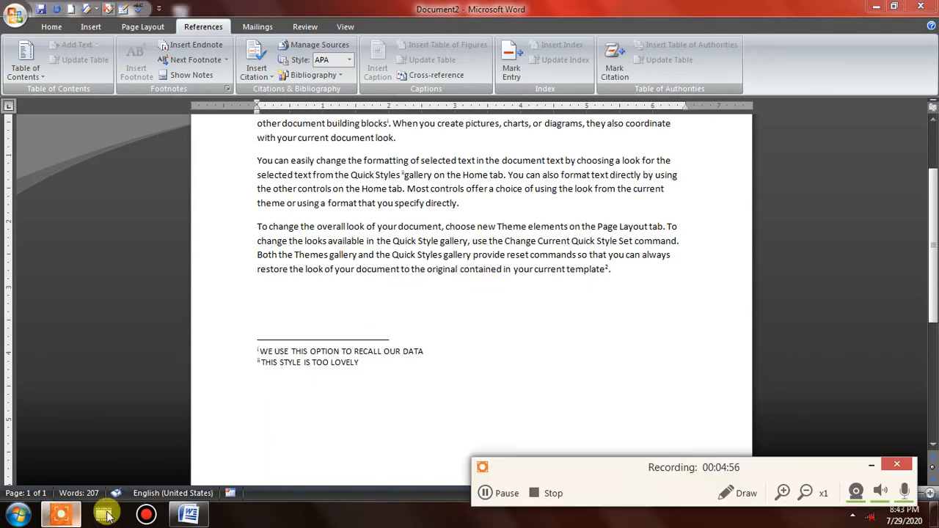